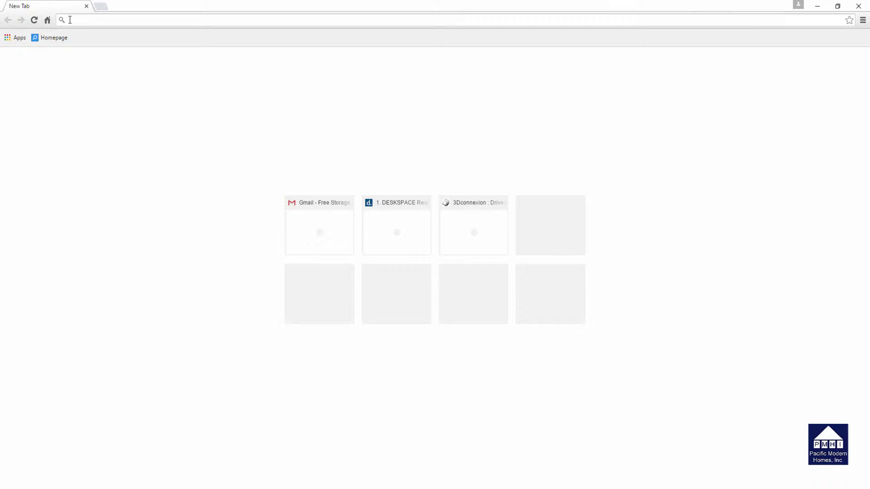
{"action": "type", "text": "http"}
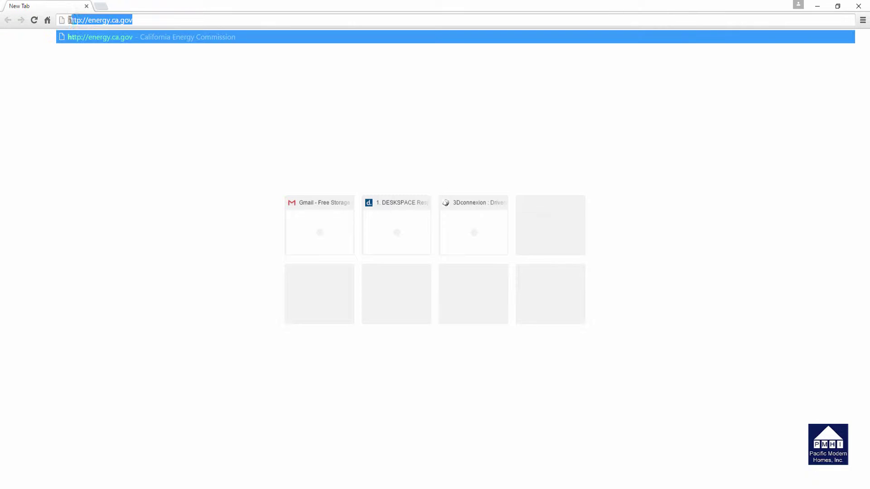
{"action": "type", "text": "://cal"}
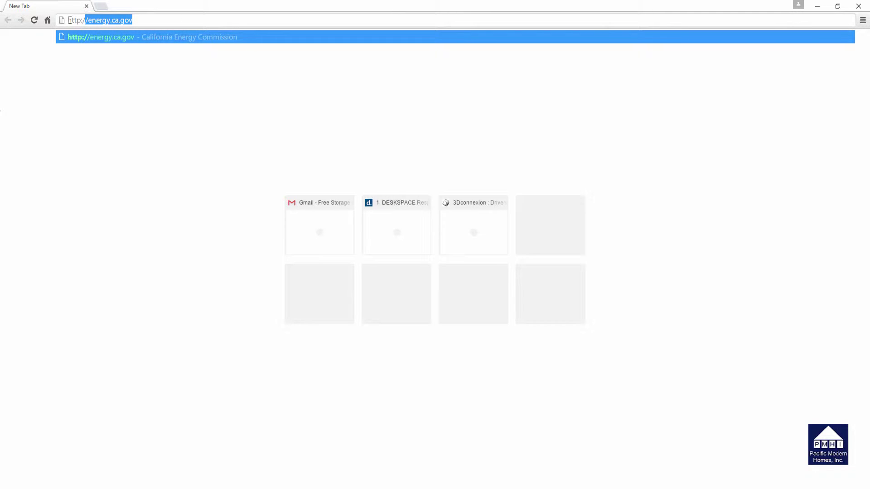
{"action": "type", "text": "certs.com"}
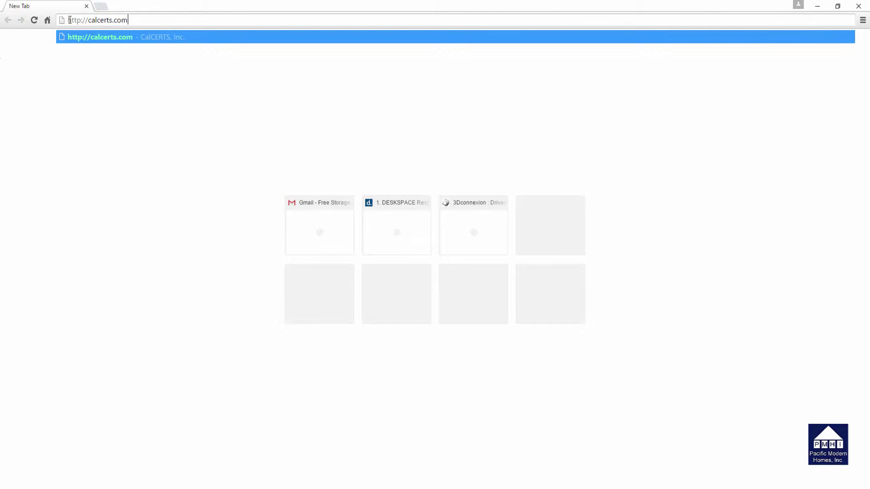
{"action": "key", "text": "Return"}
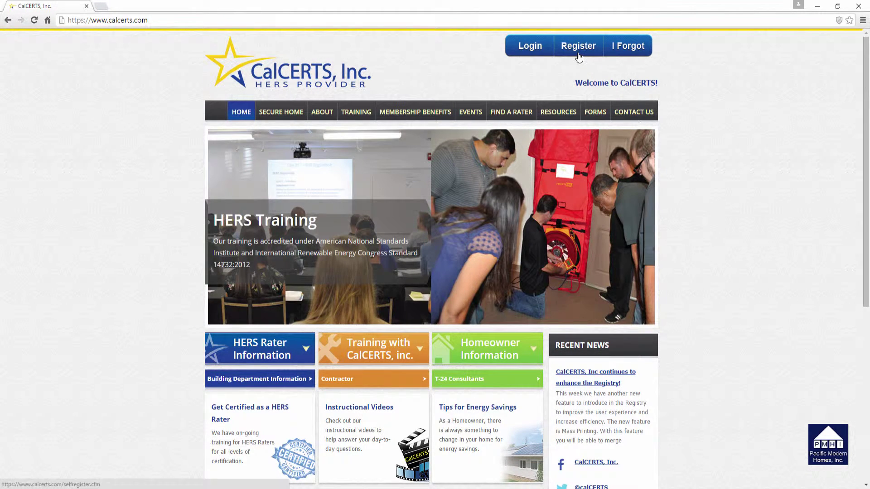
- Open the Register page from the CalCERTS home page header
{"action": "left_click", "coordinate": [578, 51]}
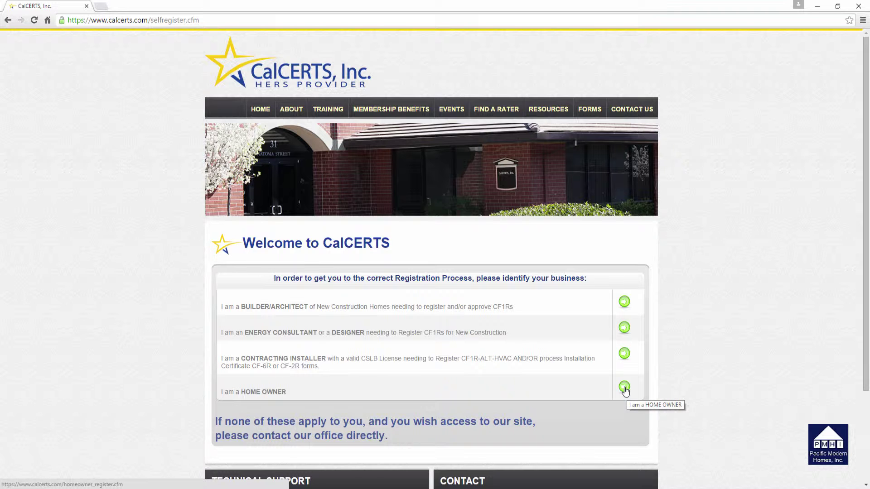
- Choose HOME OWNER as the business type and answer NO to having a previous account
{"action": "left_click", "coordinate": [625, 388]}
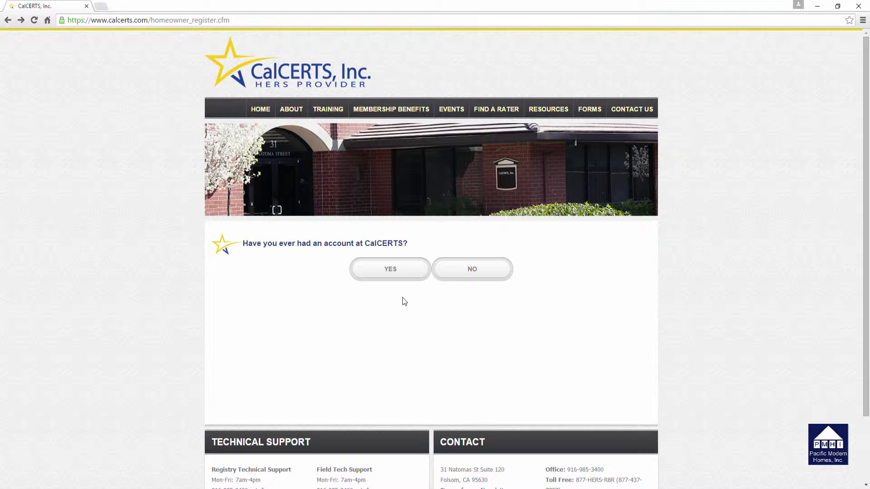
{"action": "left_click", "coordinate": [478, 271]}
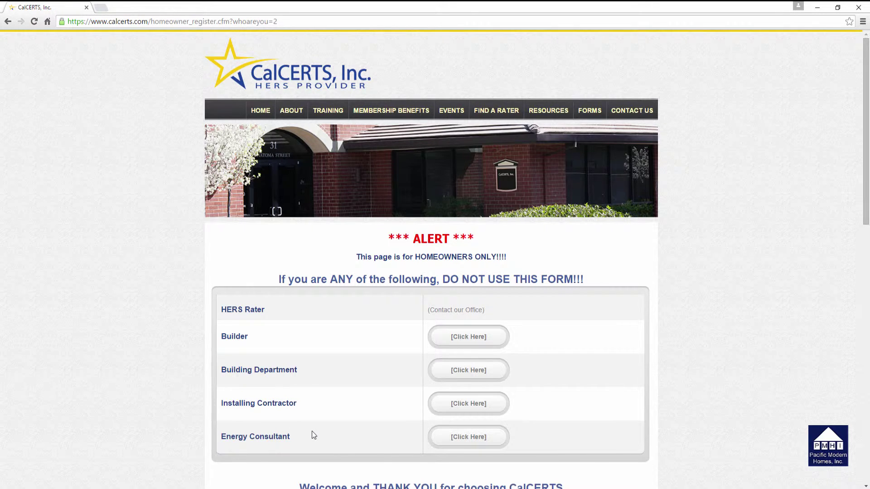
{"action": "scroll", "coordinate": [313, 430], "scroll_direction": "down", "scroll_amount": 3}
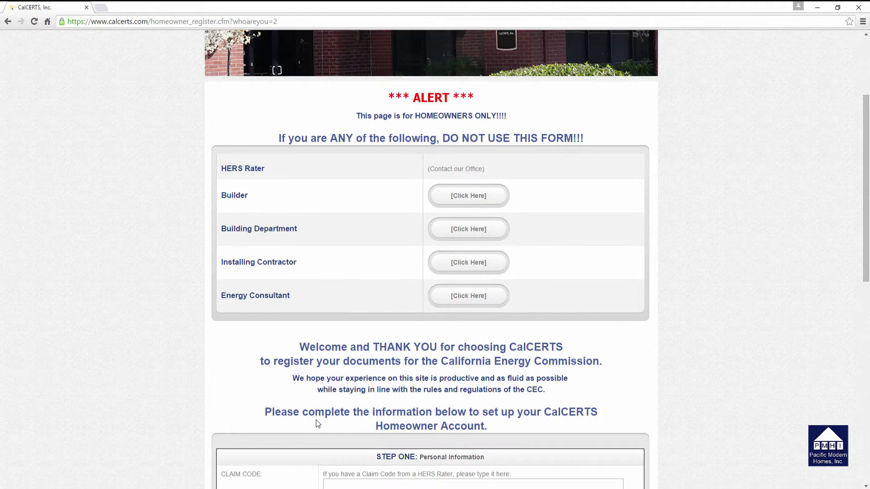
{"action": "scroll", "coordinate": [316, 420], "scroll_direction": "down", "scroll_amount": 5}
{"action": "scroll", "coordinate": [316, 423], "scroll_direction": "down", "scroll_amount": 1}
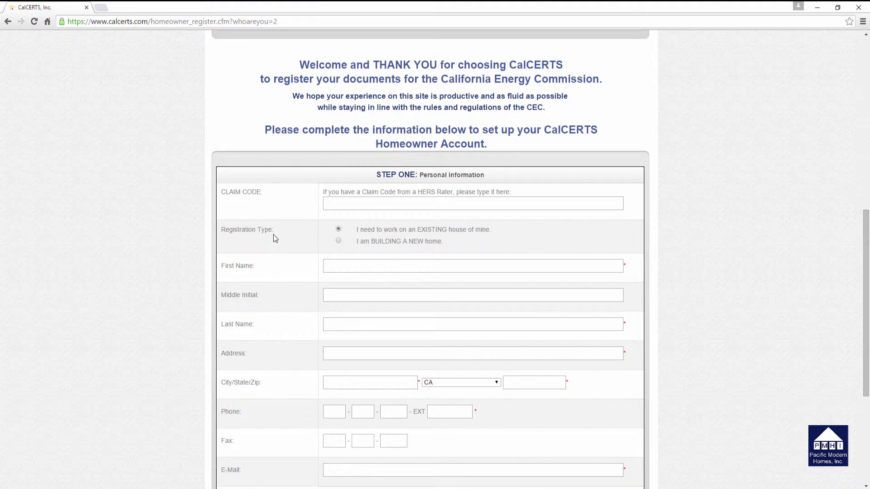
- Select 'I am BUILDING A NEW home' and enter the homeowner's first and last name
{"action": "left_click", "coordinate": [339, 242]}
{"action": "type", "text": "Custom"}
{"action": "left_click", "coordinate": [335, 324]}
{"action": "type", "text": "Homeowner"}
- Fill in the homeowner's street address, city, ZIP code and phone number
{"action": "left_click", "coordinate": [336, 352]}
{"action": "type", "text": "1234 Main Street"}
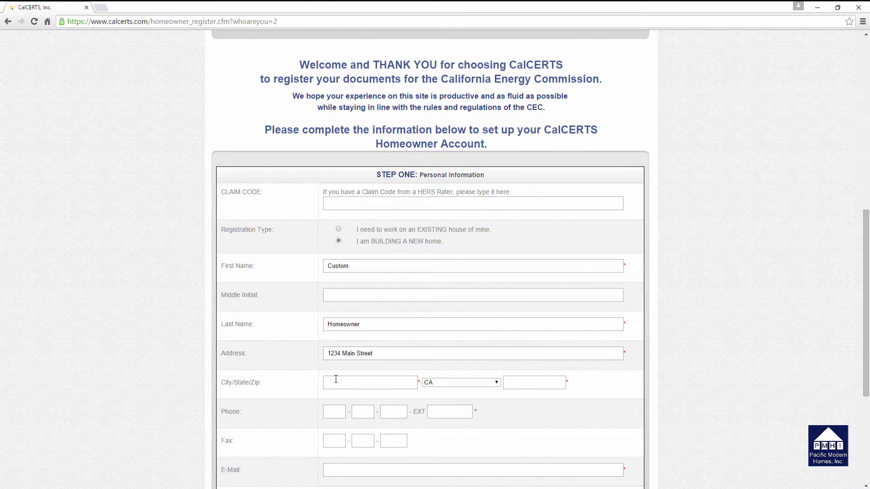
{"action": "left_click", "coordinate": [335, 380]}
{"action": "type", "text": "Elk Grove"}
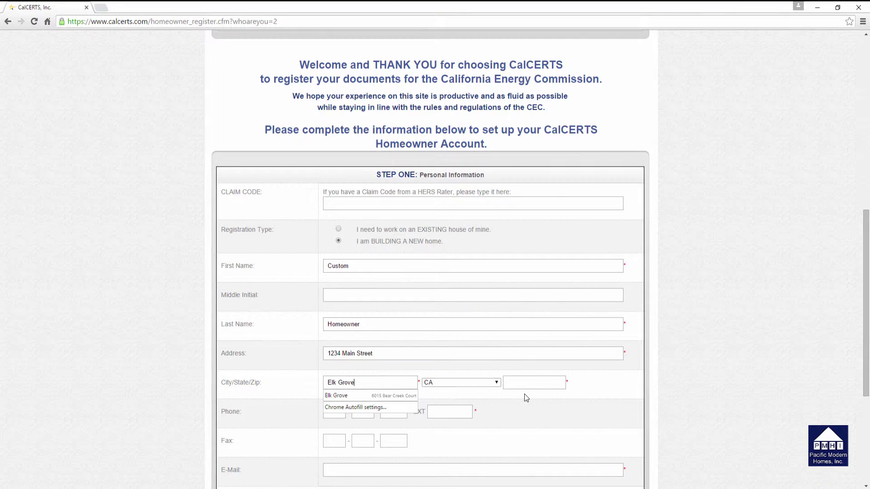
{"action": "left_click", "coordinate": [511, 384]}
{"action": "type", "text": "95758"}
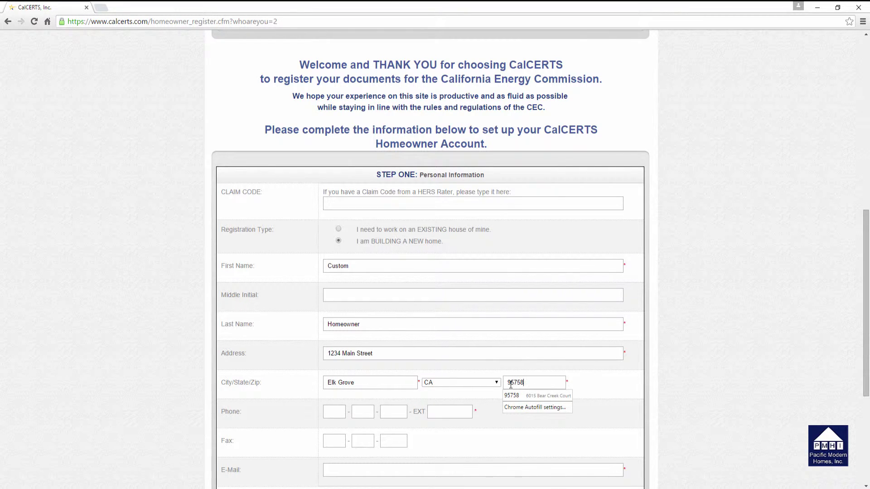
{"action": "left_click", "coordinate": [330, 410]}
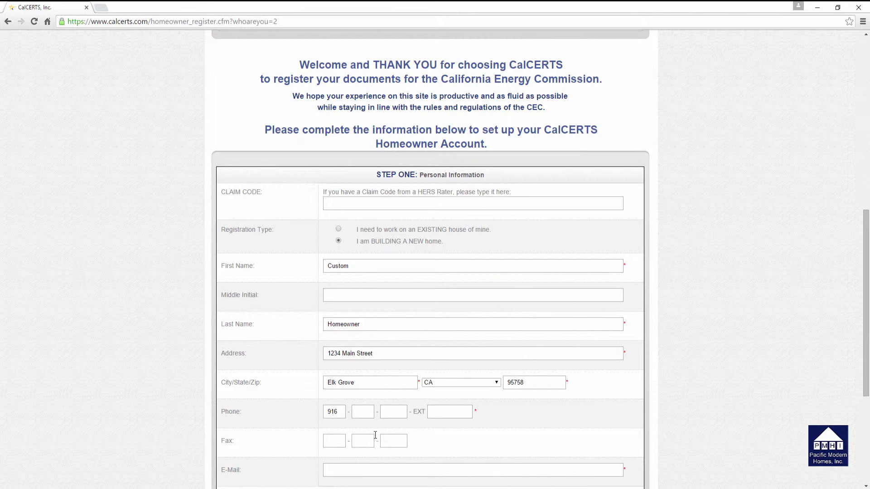
- Enter the homeowner's e-mail address in the E-Mail field
{"action": "scroll", "coordinate": [387, 350], "scroll_direction": "down", "scroll_amount": 2}
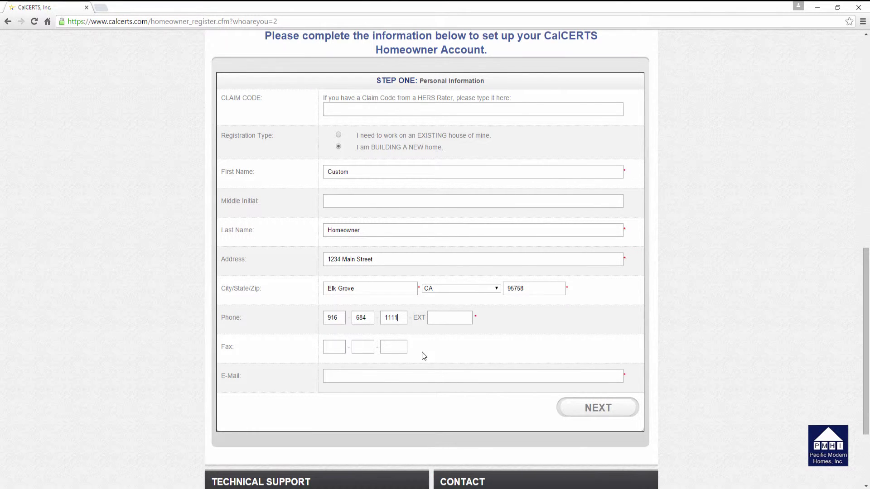
{"action": "left_click", "coordinate": [355, 377]}
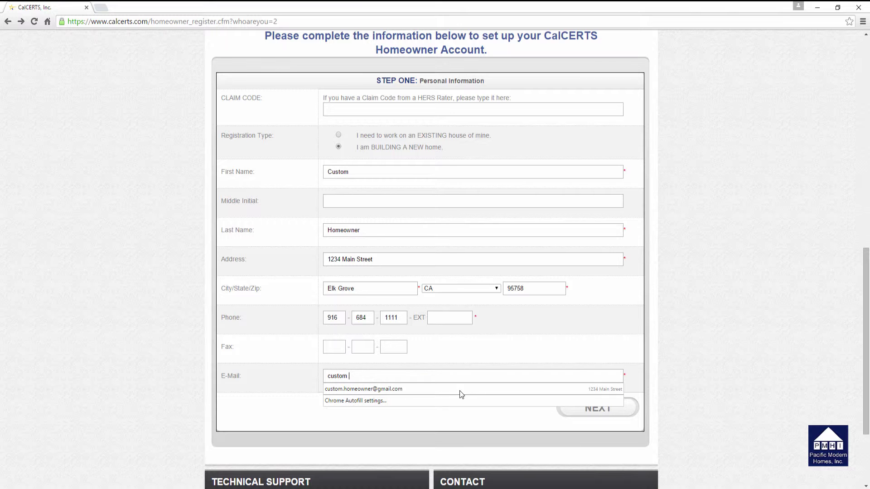
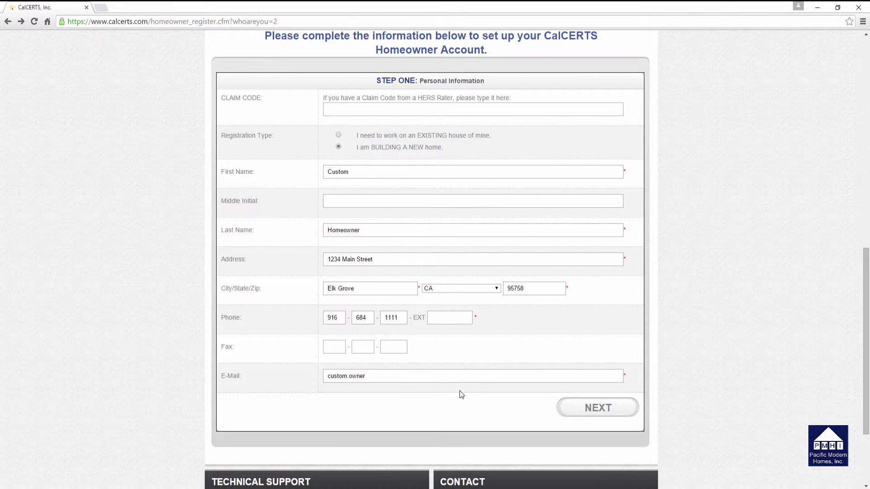
- Submit Step One and view the Step Two Identification Options
{"action": "left_click", "coordinate": [612, 409]}
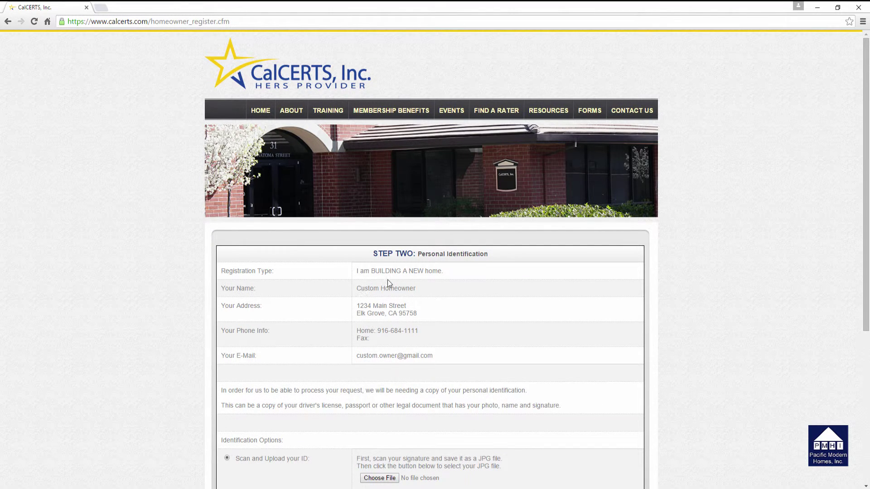
{"action": "scroll", "coordinate": [474, 292], "scroll_direction": "down", "scroll_amount": 2}
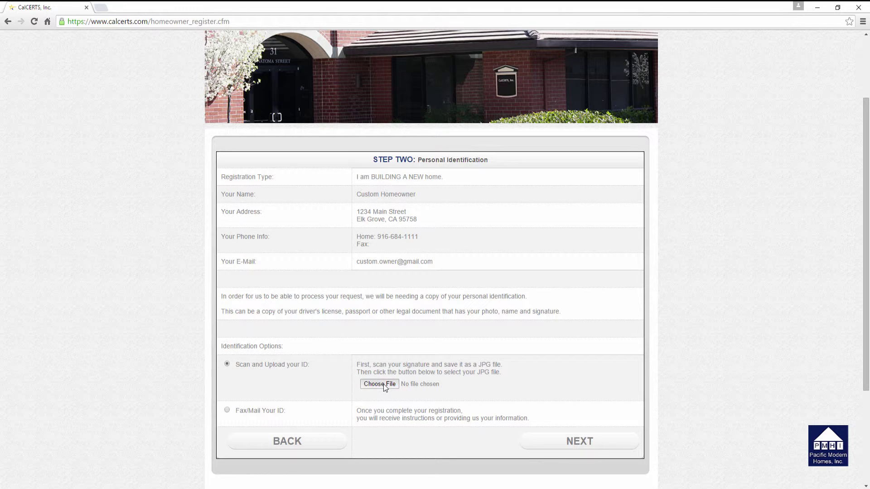
- Attach Drivers License Example.jpg from Documents > ! Homeowner-Builder as the ID image
{"action": "left_click", "coordinate": [384, 385]}
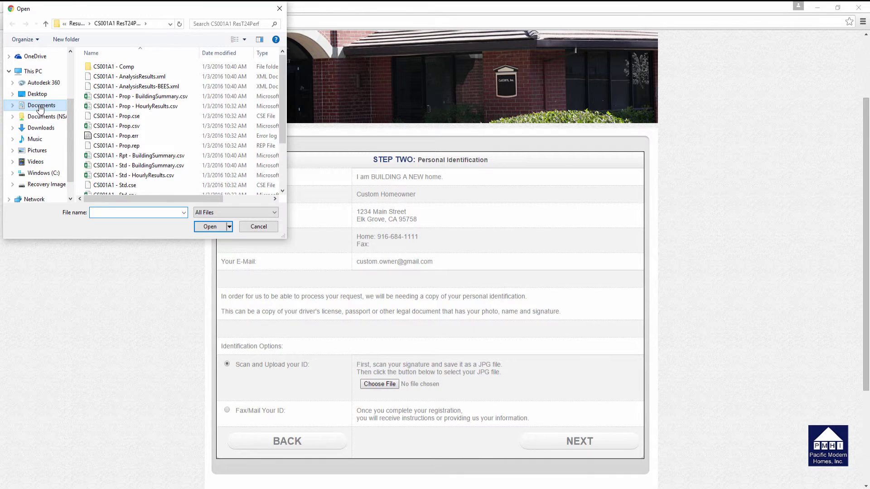
{"action": "left_click", "coordinate": [40, 106]}
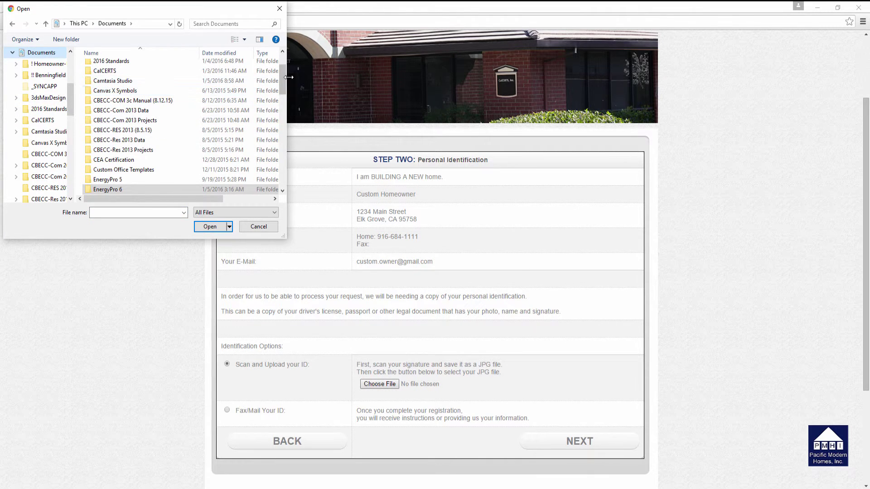
{"action": "left_click_drag", "start_coordinate": [283, 78], "coordinate": [282, 68]}
{"action": "double_click", "coordinate": [116, 67]}
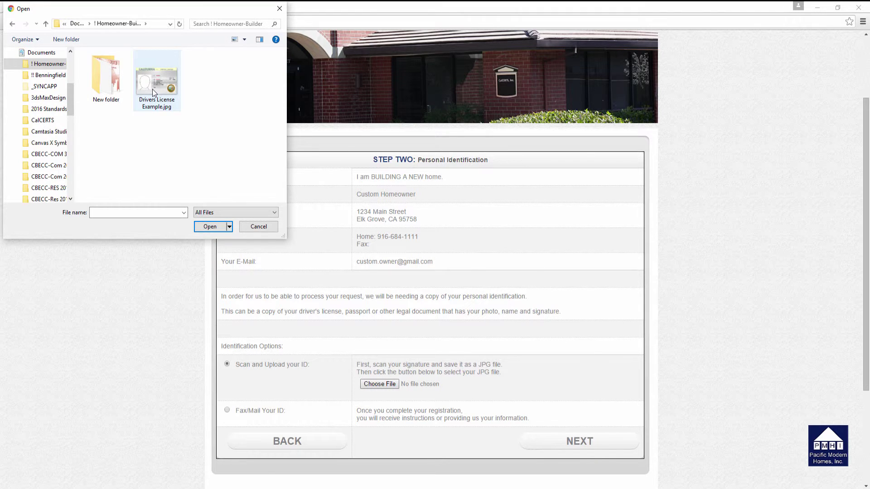
{"action": "double_click", "coordinate": [151, 88]}
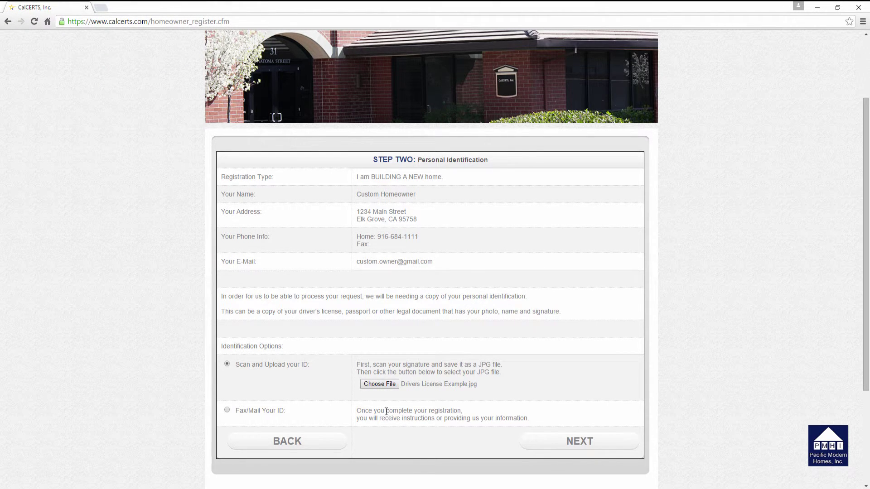
- Continue to Step Three and view the Electronic Signature Options with Font Style A
{"action": "left_click", "coordinate": [577, 442]}
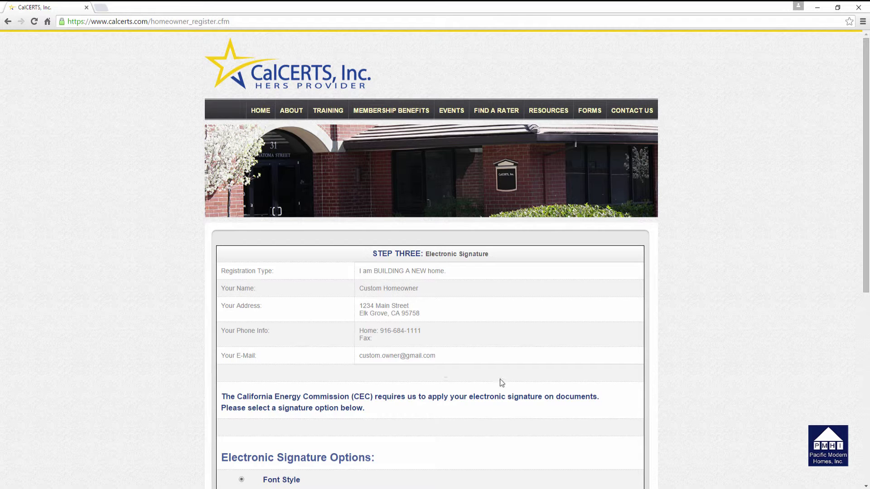
{"action": "scroll", "coordinate": [486, 347], "scroll_direction": "down", "scroll_amount": 1}
{"action": "scroll", "coordinate": [485, 344], "scroll_direction": "down", "scroll_amount": 4}
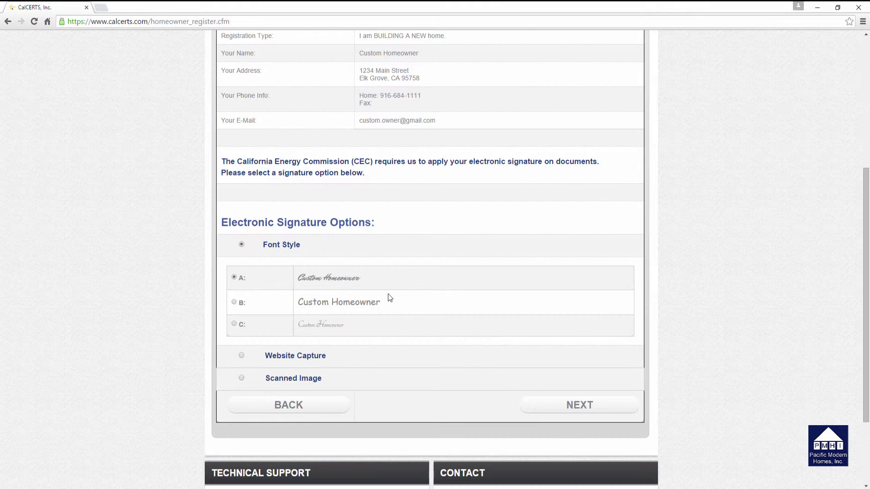
- Continue to Step Four and review the Final Confirmation with license image and font signature
{"action": "left_click", "coordinate": [589, 410]}
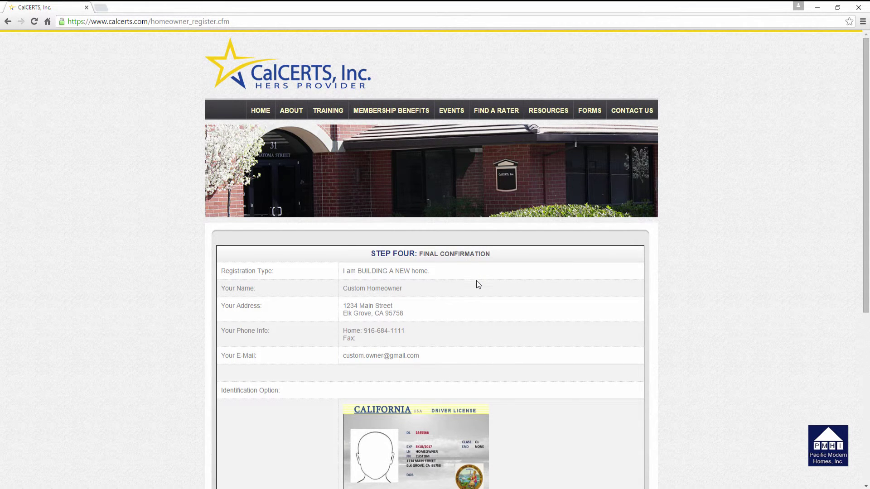
{"action": "scroll", "coordinate": [477, 282], "scroll_direction": "down", "scroll_amount": 1}
{"action": "scroll", "coordinate": [478, 284], "scroll_direction": "down", "scroll_amount": 1}
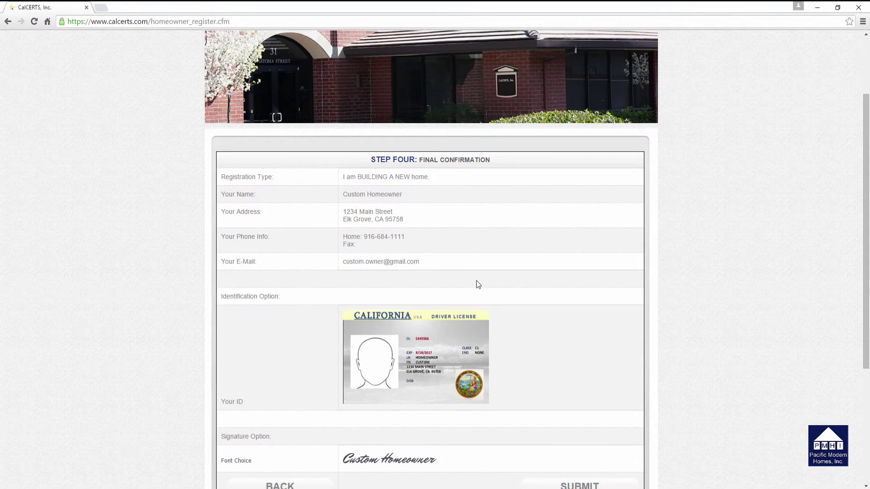